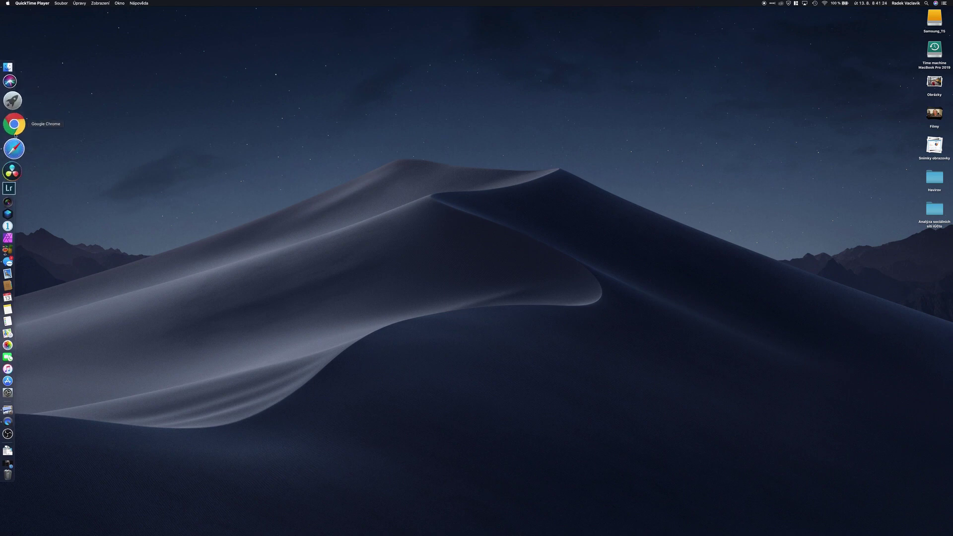
# - Launch DaVinci Resolve and open the 'MacBook Pro 15 2016 vs 2018' project from the Project Manager
pyautogui.click(12, 124)
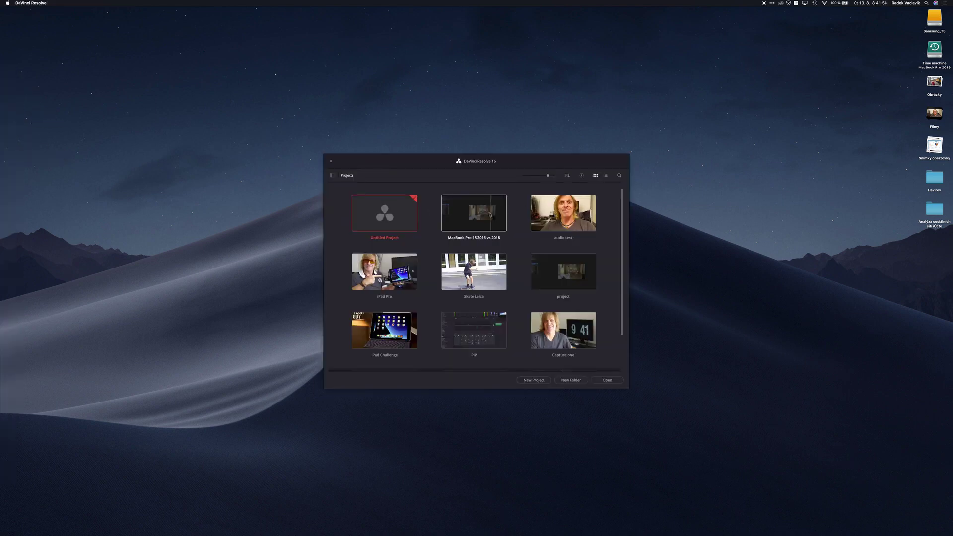
pyautogui.click(608, 381)
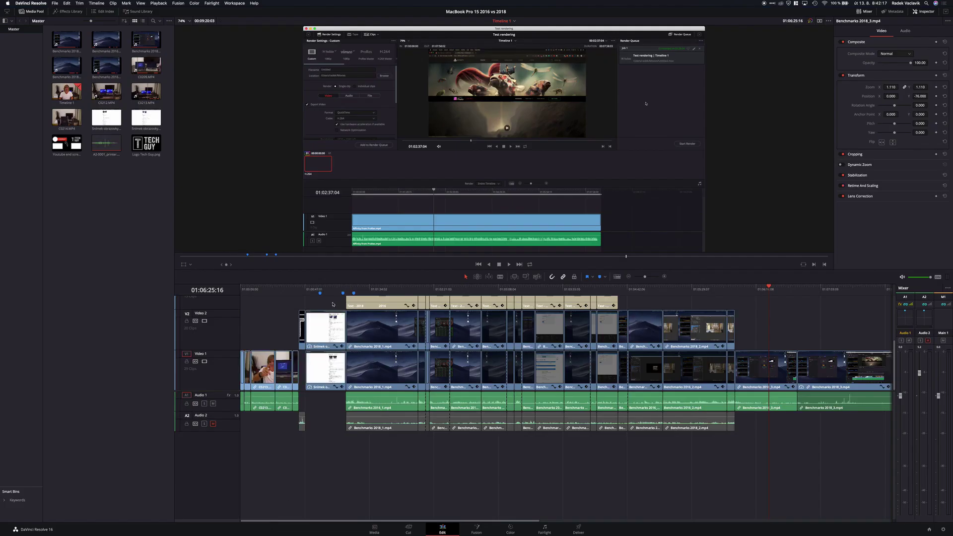
# - Play the edit from the spec-sheet screenshot clip, then stop at its start, 01:00:48:00
pyautogui.click(306, 290)
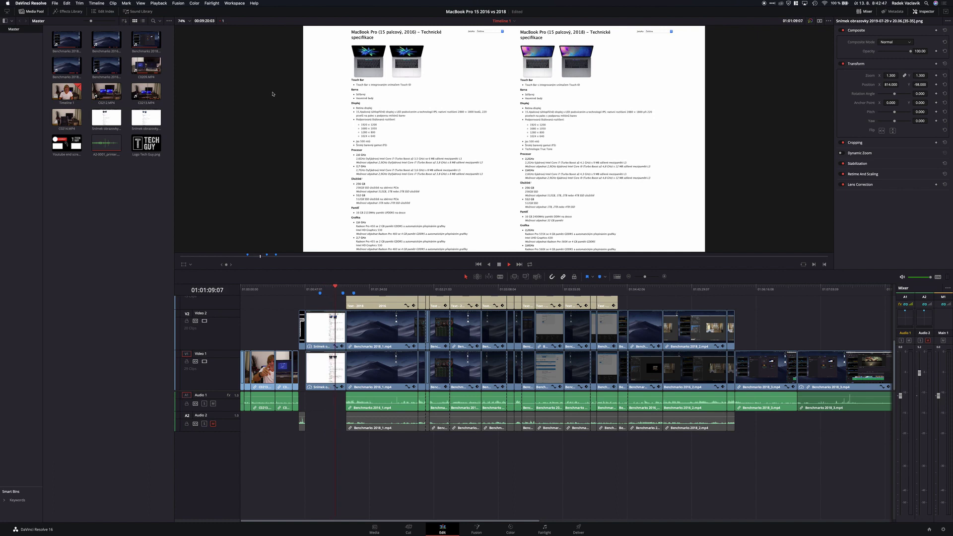
pyautogui.click(317, 289)
# - Hide Resolve, then set the U28E590 display's scaled resolution to 'Více místa' in System Preferences
pyautogui.click(32, 6)
pyautogui.click(38, 38)
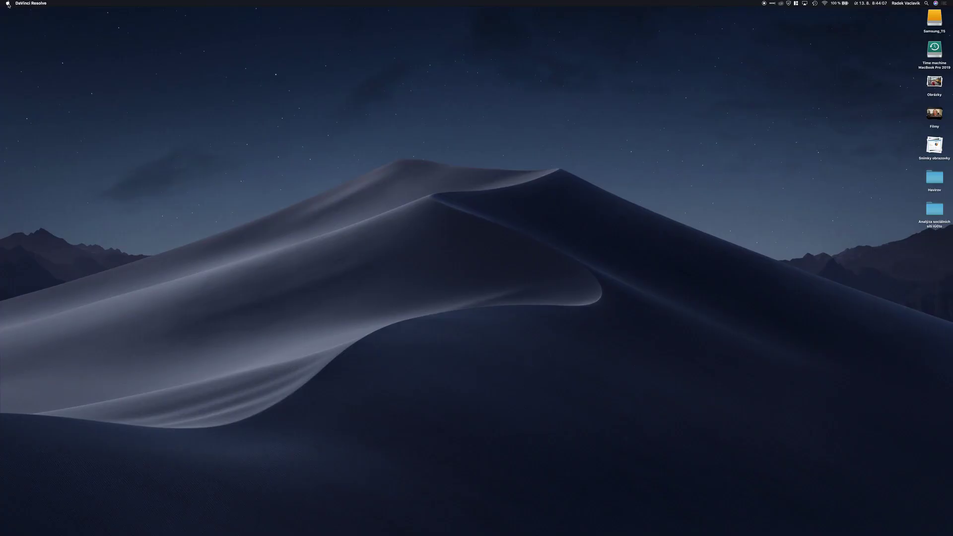
pyautogui.click(8, 4)
pyautogui.click(35, 27)
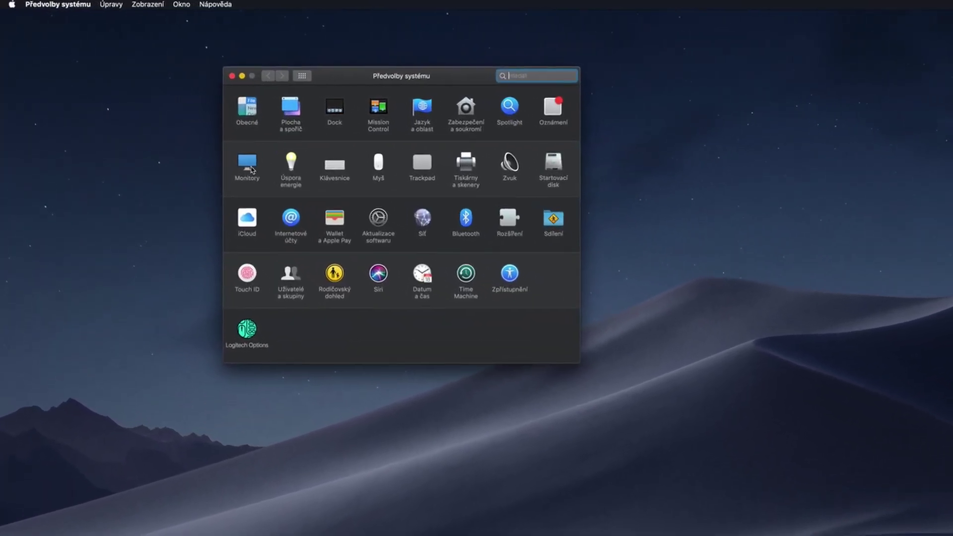
pyautogui.click(227, 149)
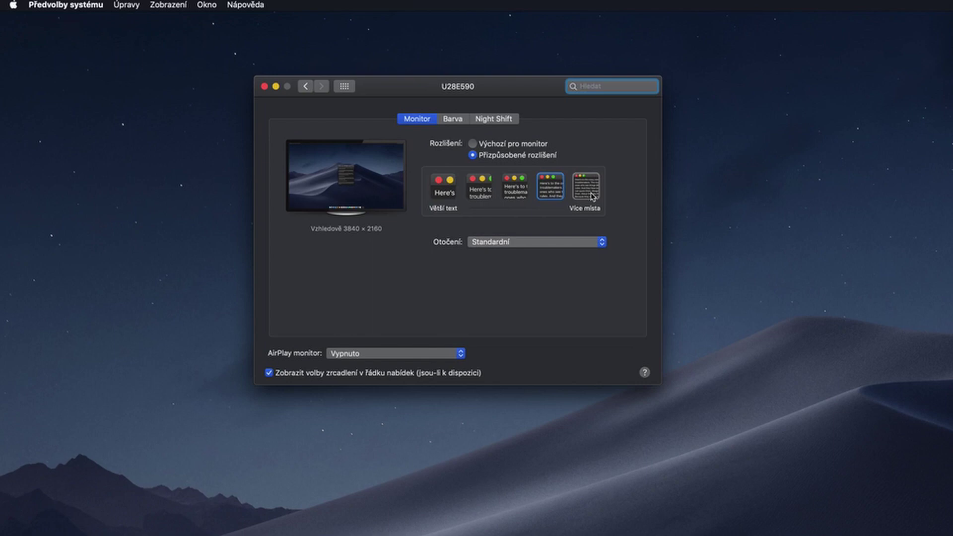
pyautogui.click(592, 196)
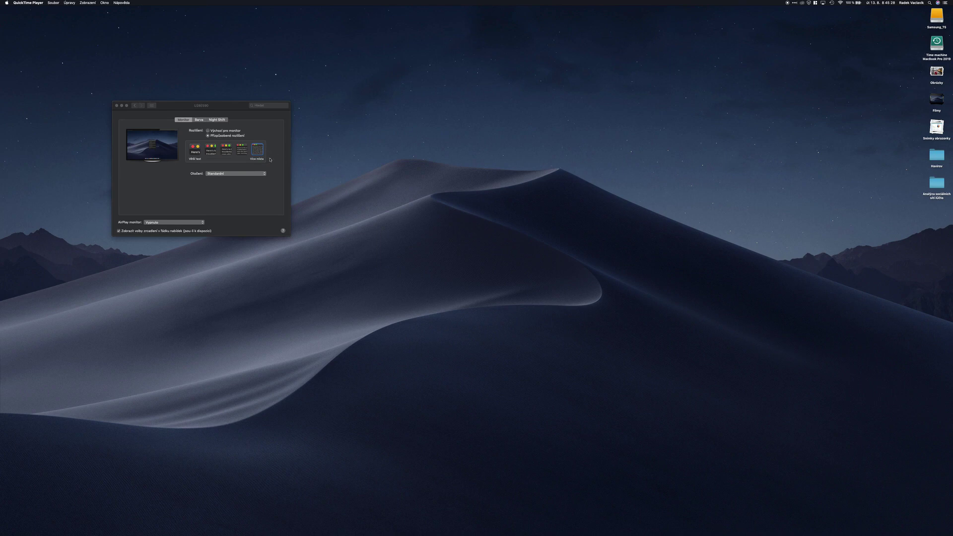
# - Relaunch DaVinci Resolve from the Dock under the new 'Více místa' scaling
pyautogui.moveTo(1, 75)
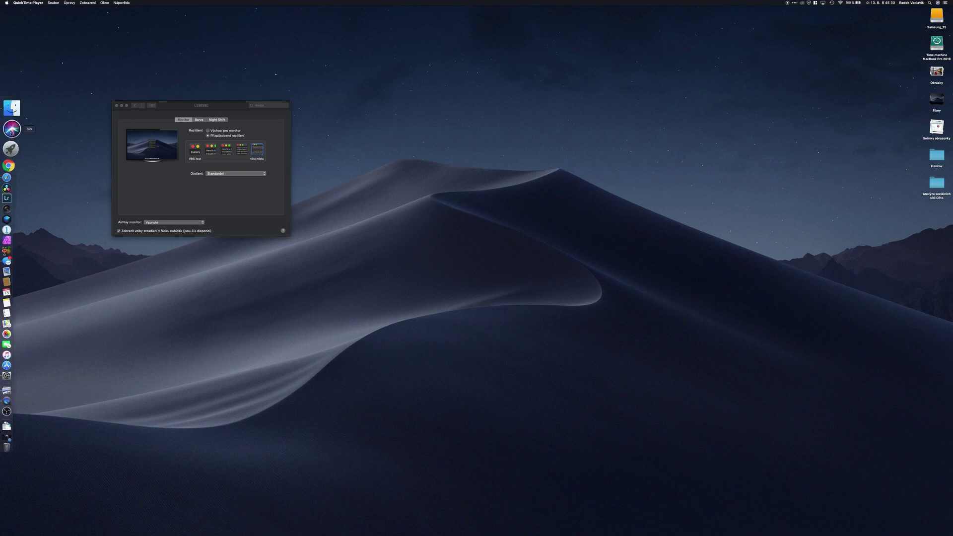
pyautogui.click(15, 168)
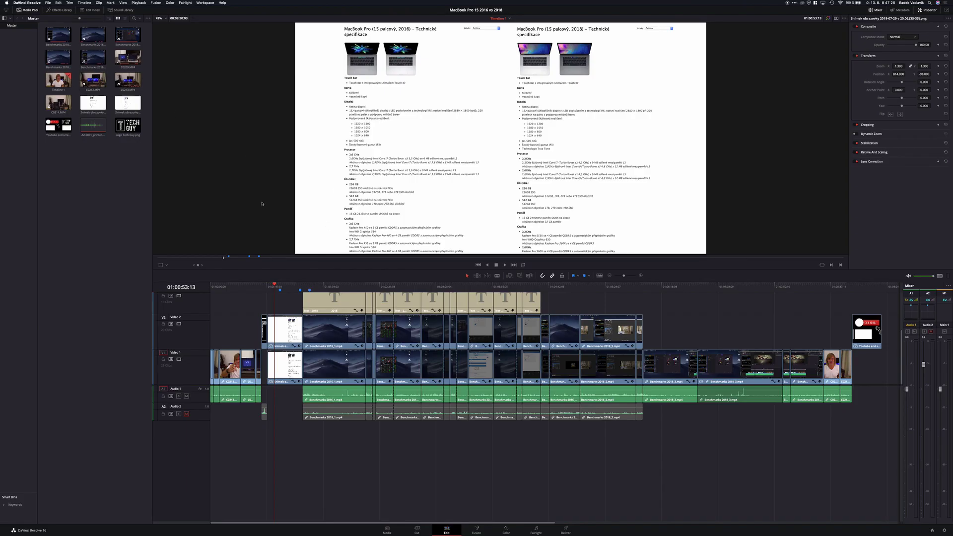
# - Scrub from the spec-sheet screenshot past the 2018 vs 2016 desktop shot to the Cinebench footage
pyautogui.moveTo(274, 282); pyautogui.dragTo(268, 284)
pyautogui.click(376, 287)
pyautogui.moveTo(407, 292)
pyautogui.mouseDown()
pyautogui.moveTo(738, 302)
pyautogui.moveTo(282, 321)
pyautogui.mouseUp()
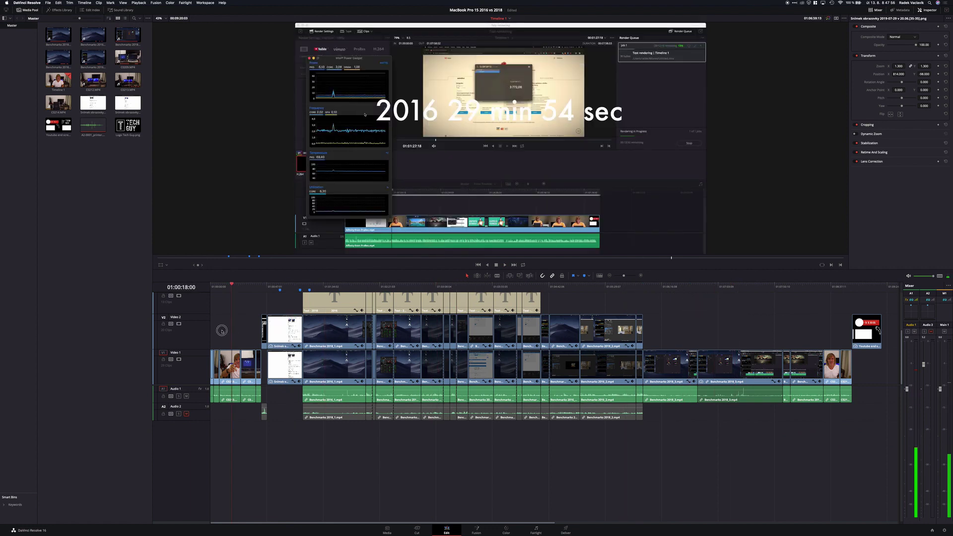